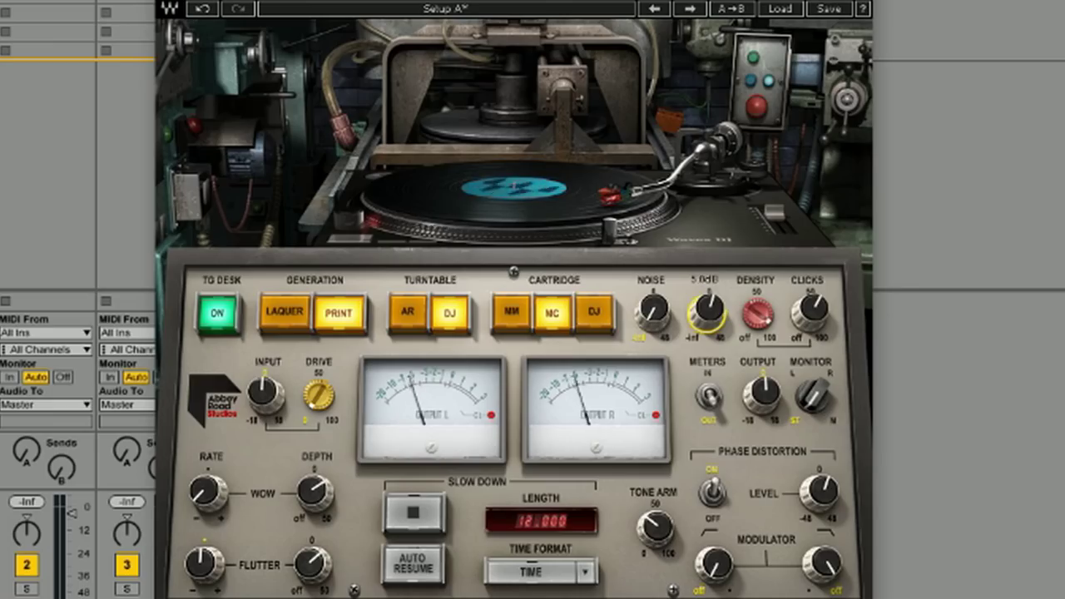
Turn crackle fully down and noise to about -19.6 dB, raise tone arm, then toggle Phase Distortion off and on.
{"action": "left_click_drag", "start_coordinate": [707, 310], "coordinate": [707, 353]}
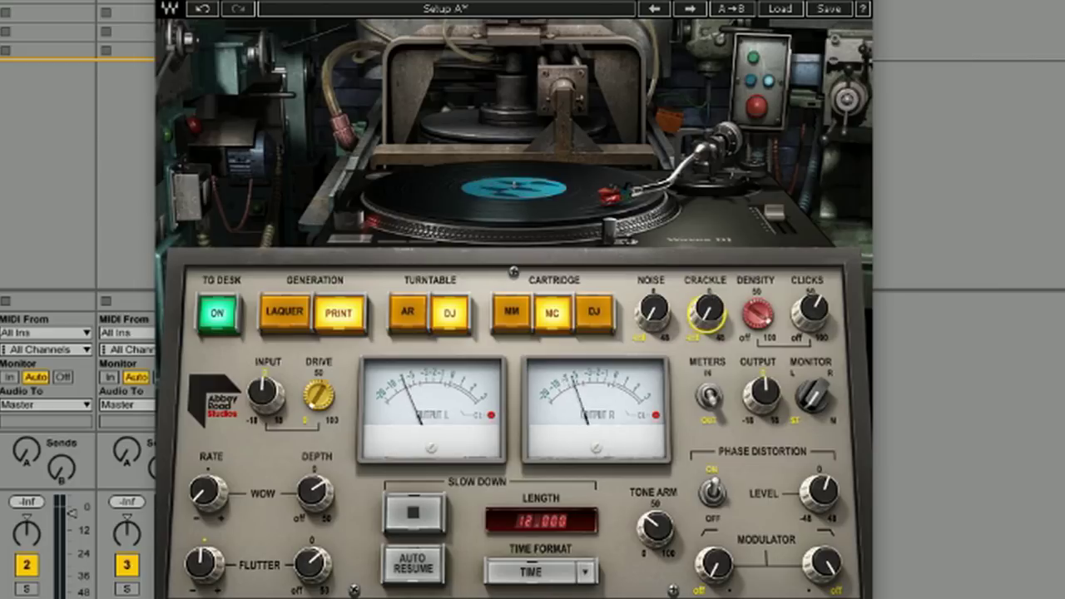
{"action": "left_click_drag", "start_coordinate": [652, 312], "coordinate": [655, 343]}
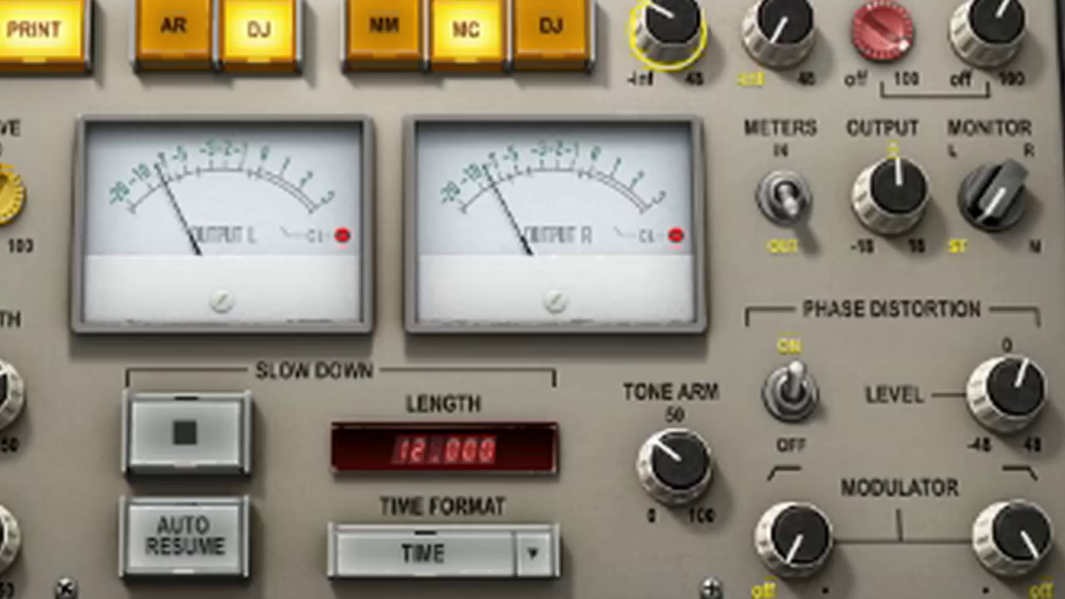
{"action": "left_click_drag", "start_coordinate": [655, 525], "coordinate": [654, 507]}
{"action": "mouse_move", "coordinate": [674, 466]}
{"action": "left_mouse_down"}
{"action": "mouse_move", "coordinate": [673, 456]}
{"action": "mouse_move", "coordinate": [674, 474]}
{"action": "left_mouse_up"}
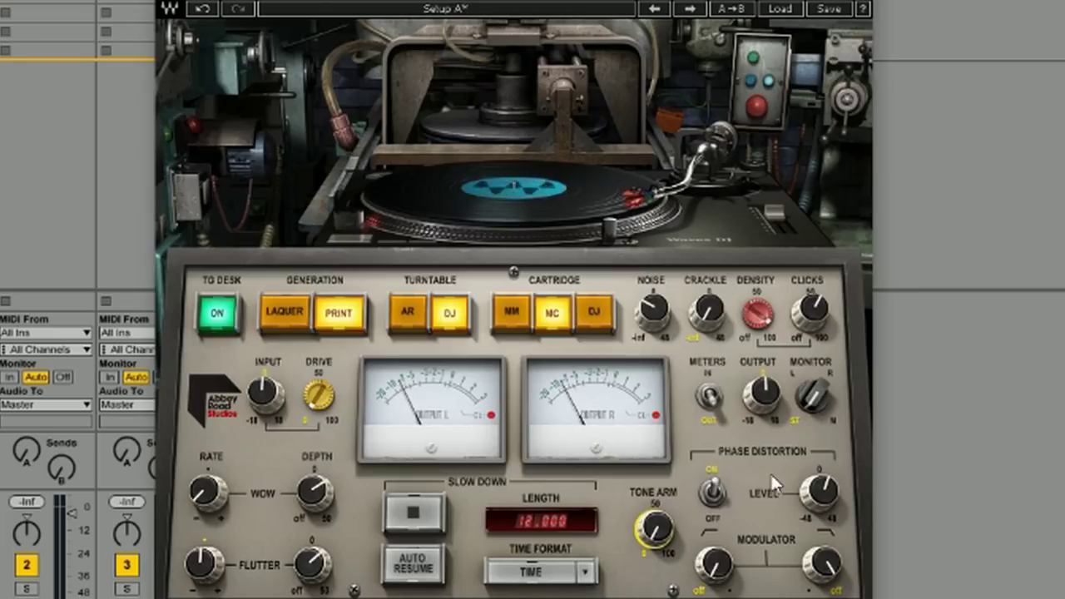
{"action": "left_click", "coordinate": [714, 491]}
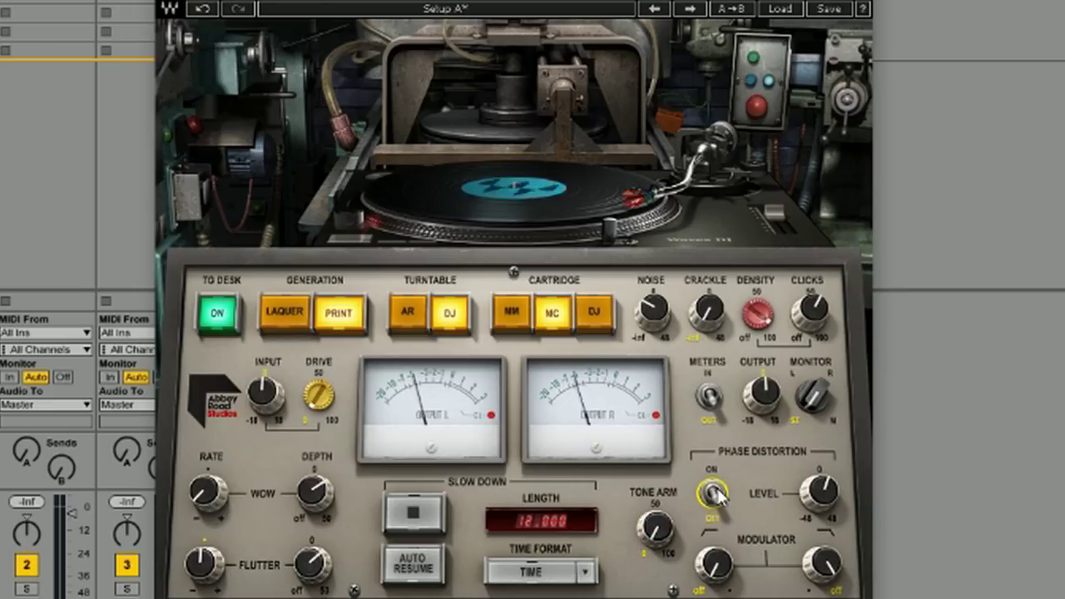
{"action": "left_click", "coordinate": [714, 492]}
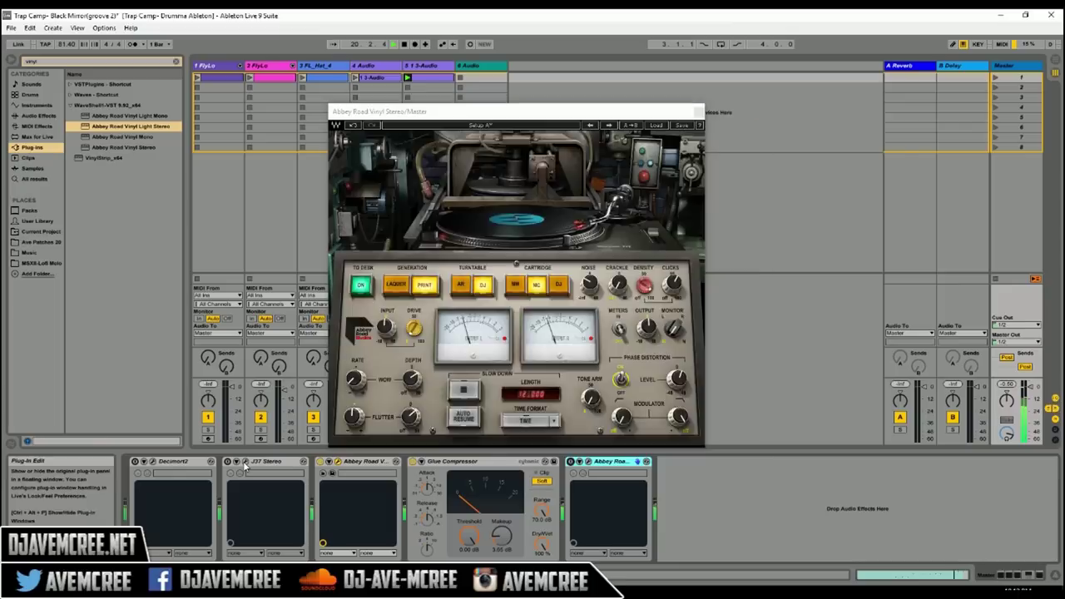
{"action": "left_click", "coordinate": [244, 464]}
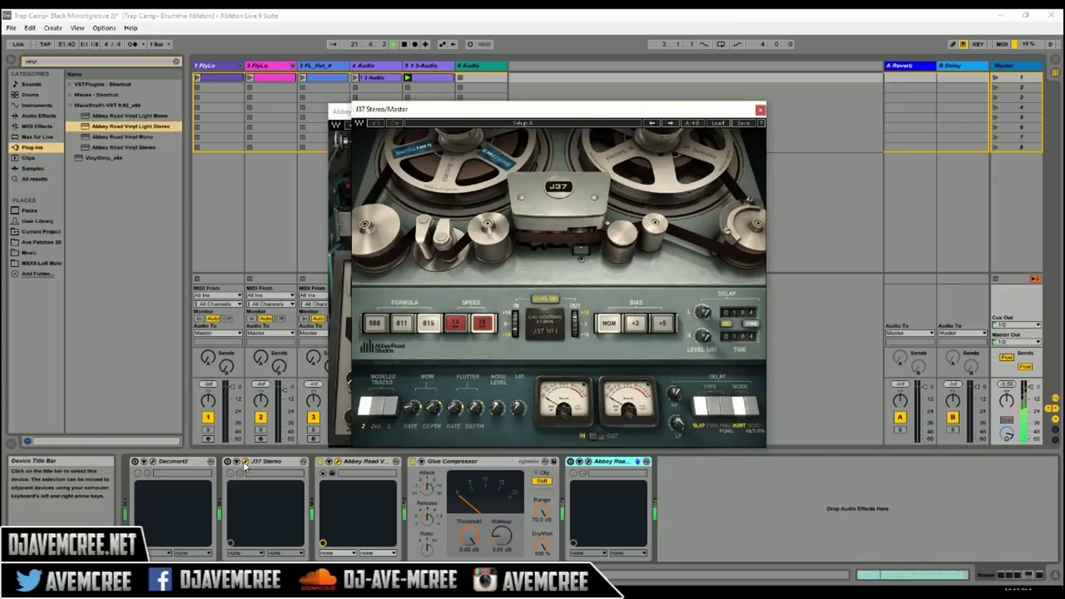
{"action": "left_click", "coordinate": [243, 464]}
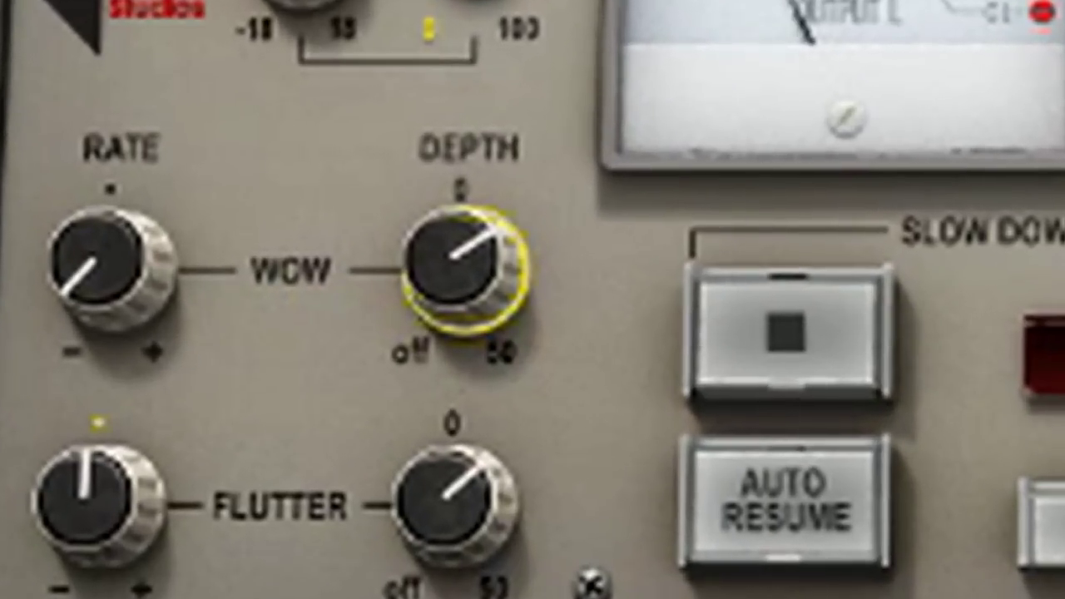
Drop WOW Depth to off and back up, then raise WOW Rate to about 11.8.
{"action": "left_click_drag", "start_coordinate": [360, 434], "coordinate": [359, 474]}
{"action": "left_click_drag", "start_coordinate": [457, 279], "coordinate": [457, 304]}
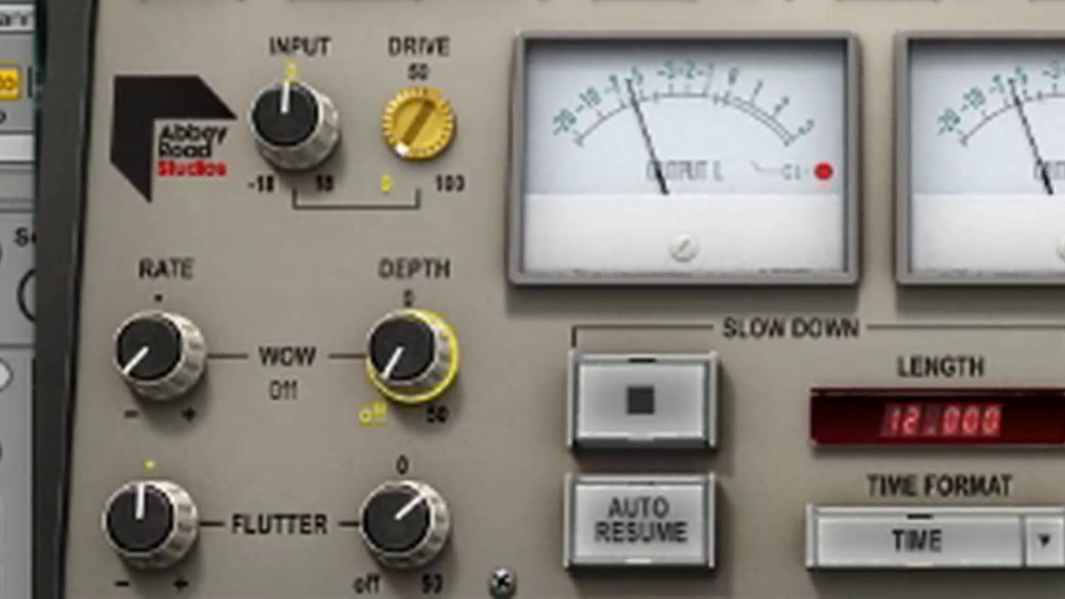
{"action": "left_click_drag", "start_coordinate": [420, 349], "coordinate": [420, 299]}
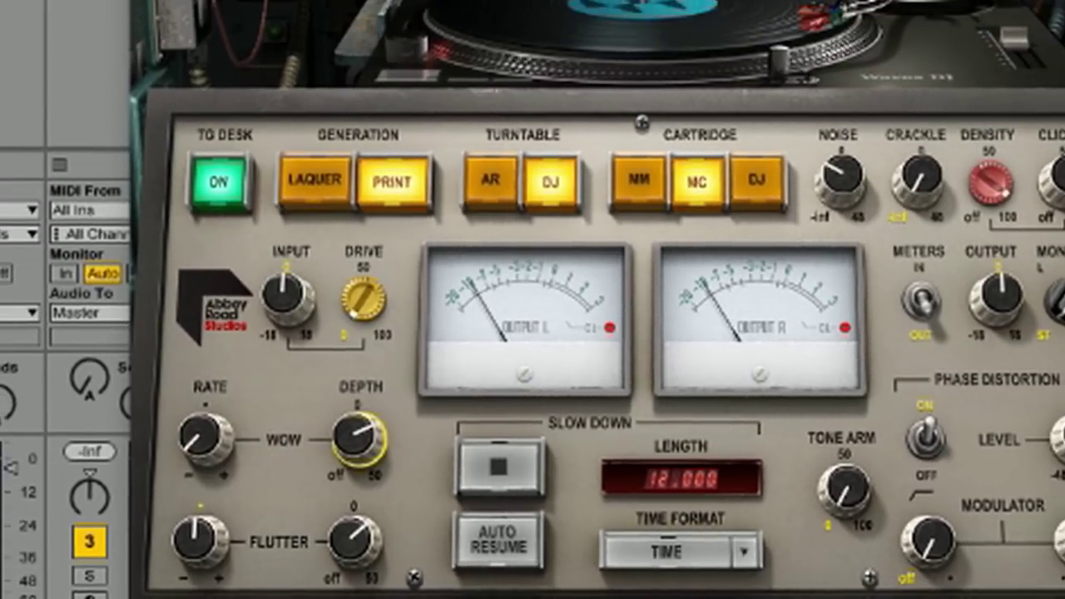
{"action": "left_click_drag", "start_coordinate": [206, 437], "coordinate": [205, 404]}
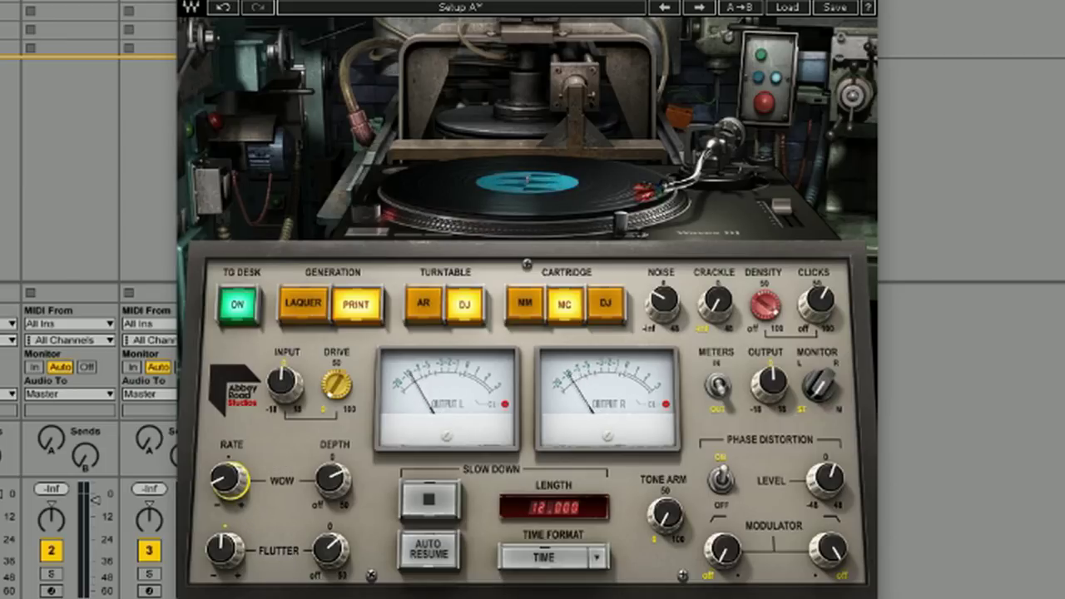
Set FLUTTER Depth to about 42.5 and fine-tune the TONE ARM amount.
{"action": "mouse_move", "coordinate": [331, 549]}
{"action": "left_mouse_down"}
{"action": "mouse_move", "coordinate": [331, 537]}
{"action": "mouse_move", "coordinate": [331, 572]}
{"action": "left_mouse_up"}
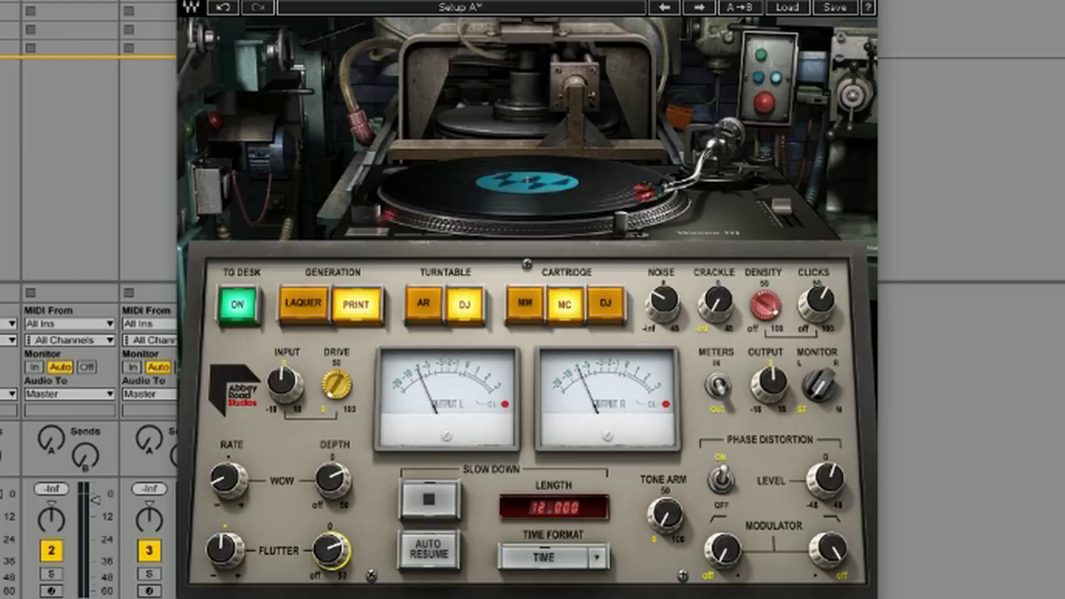
{"action": "left_click_drag", "start_coordinate": [665, 515], "coordinate": [665, 507]}
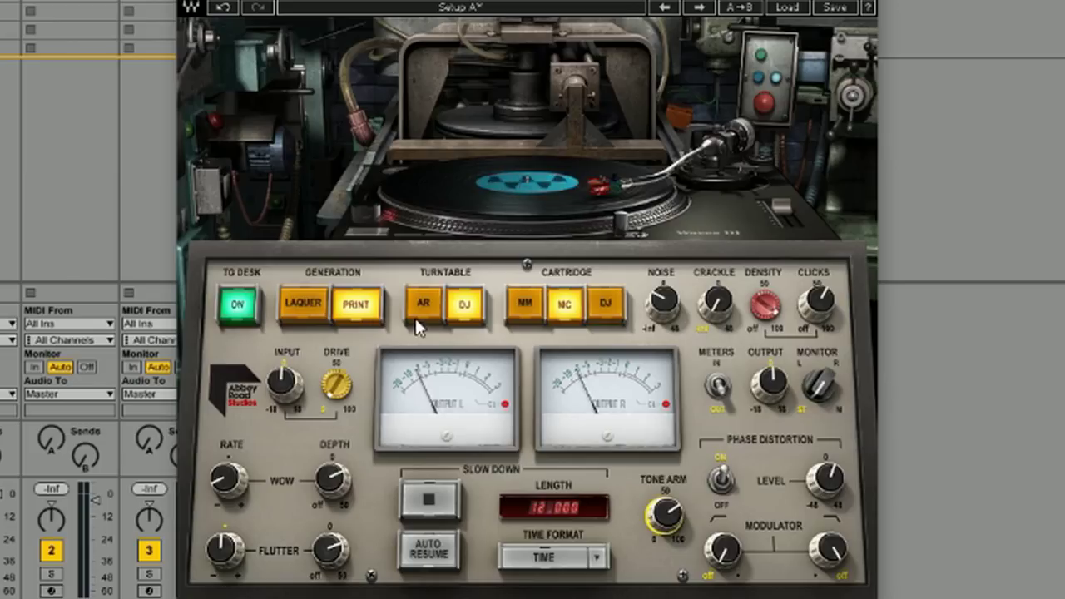
Switch the vinyl record GENERATION to LACQUER.
{"action": "left_click", "coordinate": [315, 303]}
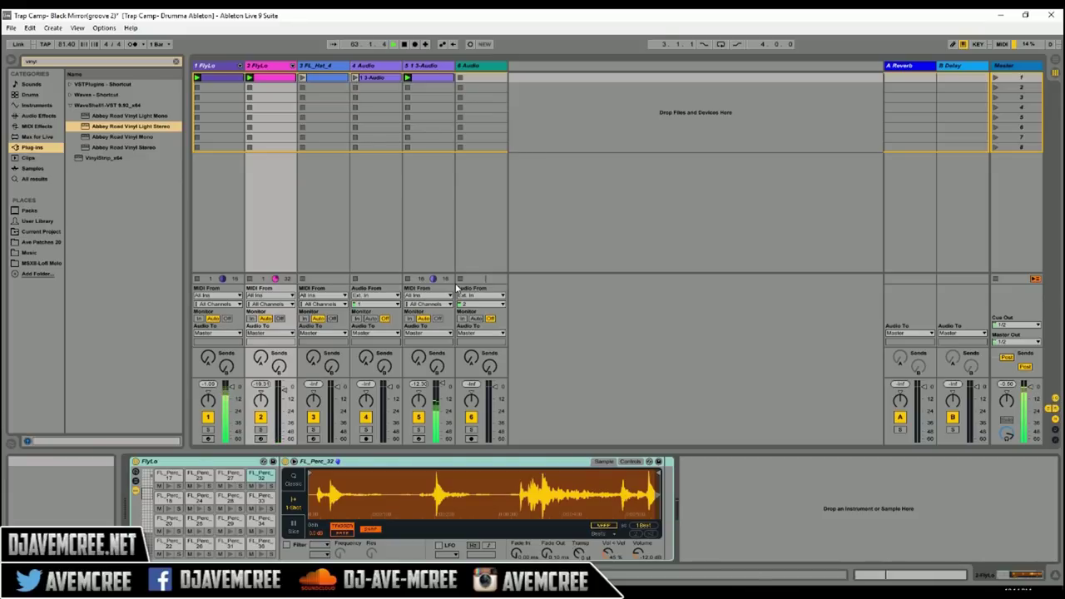
Reopen the Master track's vinyl plugin and select the AR turntable model.
{"action": "left_click", "coordinate": [1008, 74]}
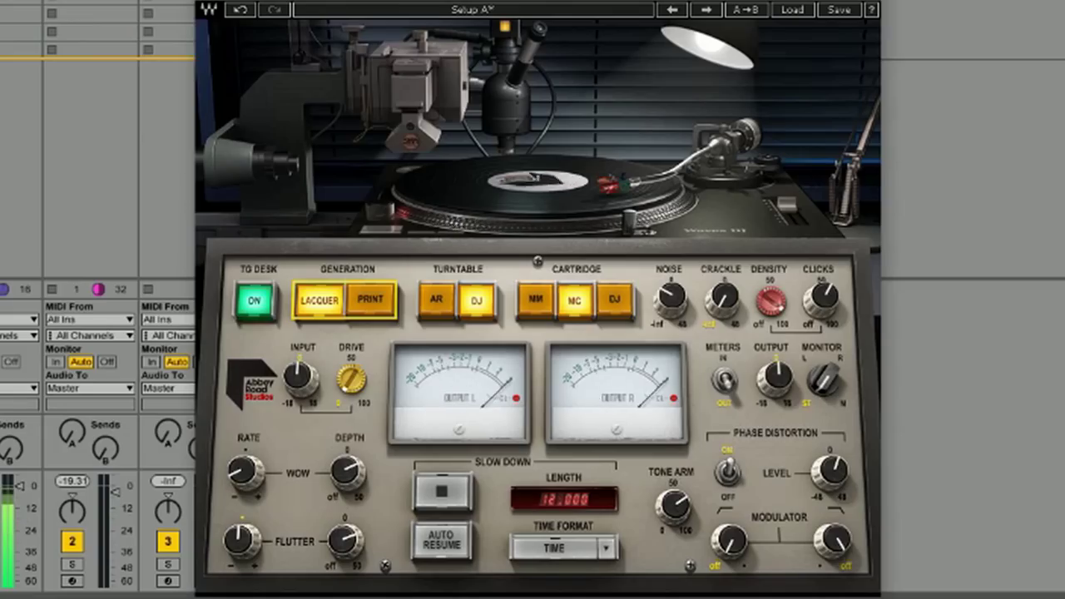
{"action": "left_click", "coordinate": [429, 306]}
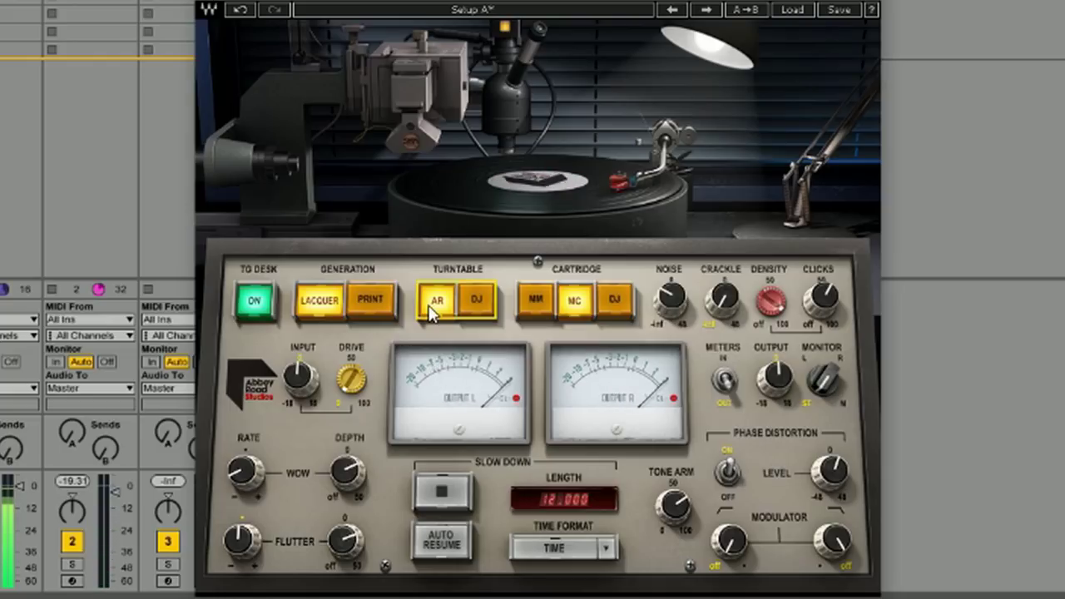
{"action": "left_click", "coordinate": [471, 304]}
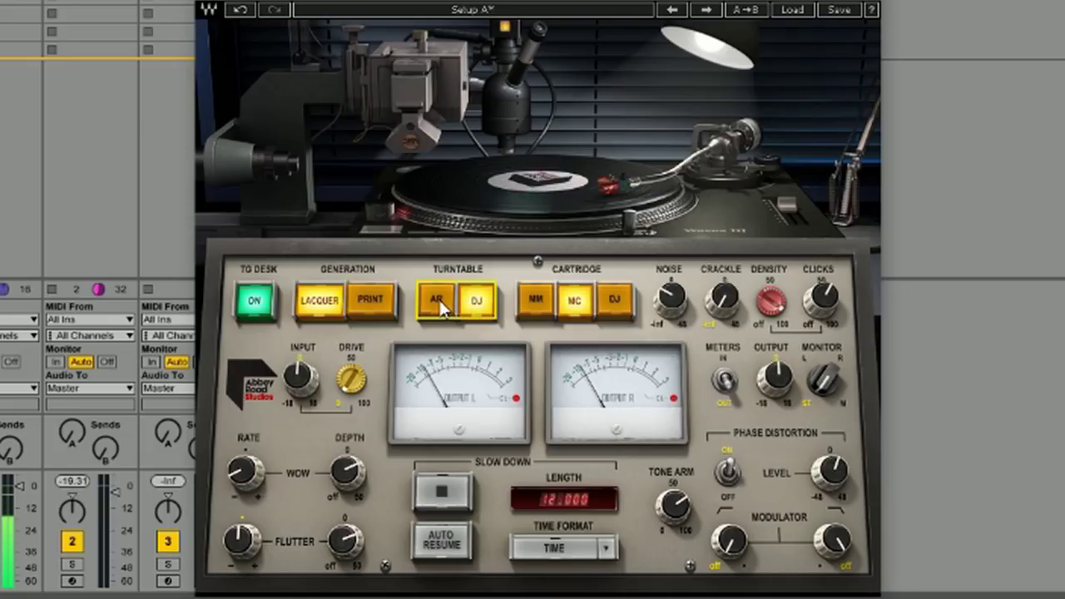
{"action": "left_click", "coordinate": [439, 300]}
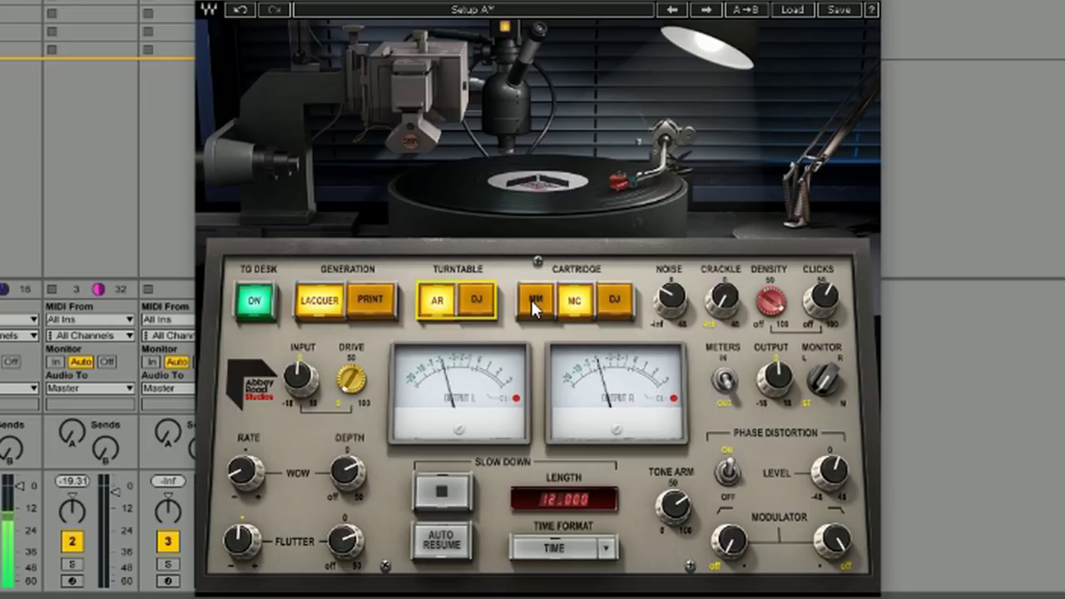
Audition the MM, DJ and MC cartridge types, ending on MC.
{"action": "left_click", "coordinate": [533, 301]}
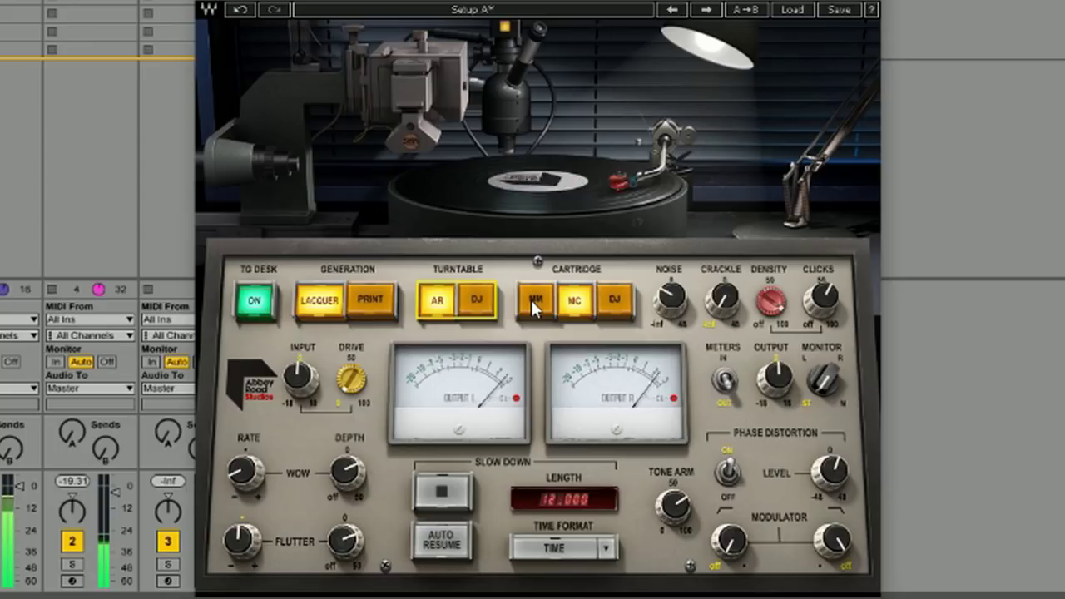
{"action": "left_click", "coordinate": [616, 300]}
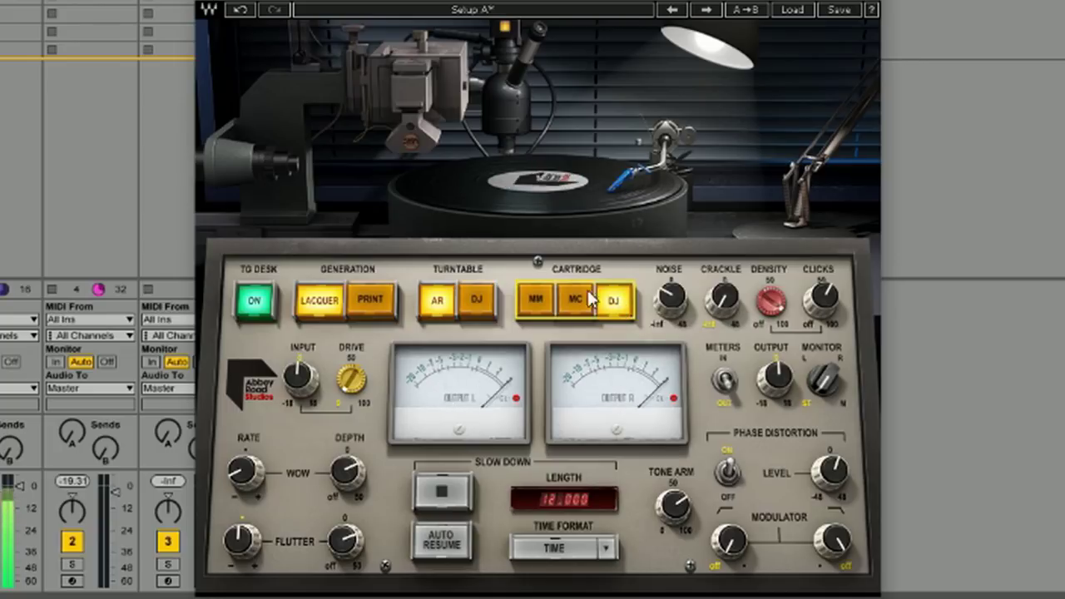
{"action": "left_click", "coordinate": [546, 308]}
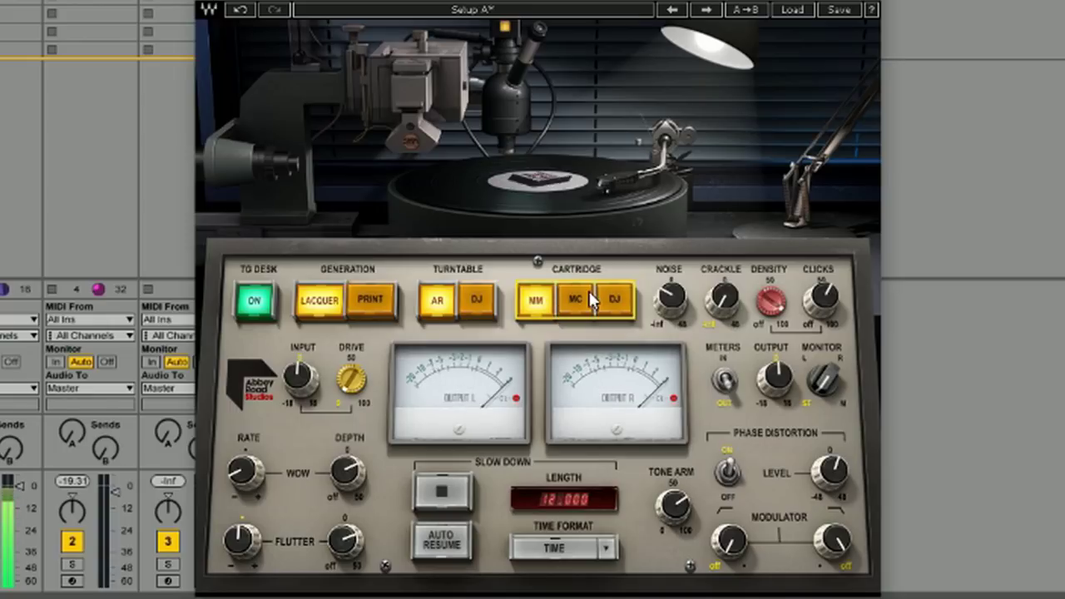
{"action": "left_click", "coordinate": [584, 303]}
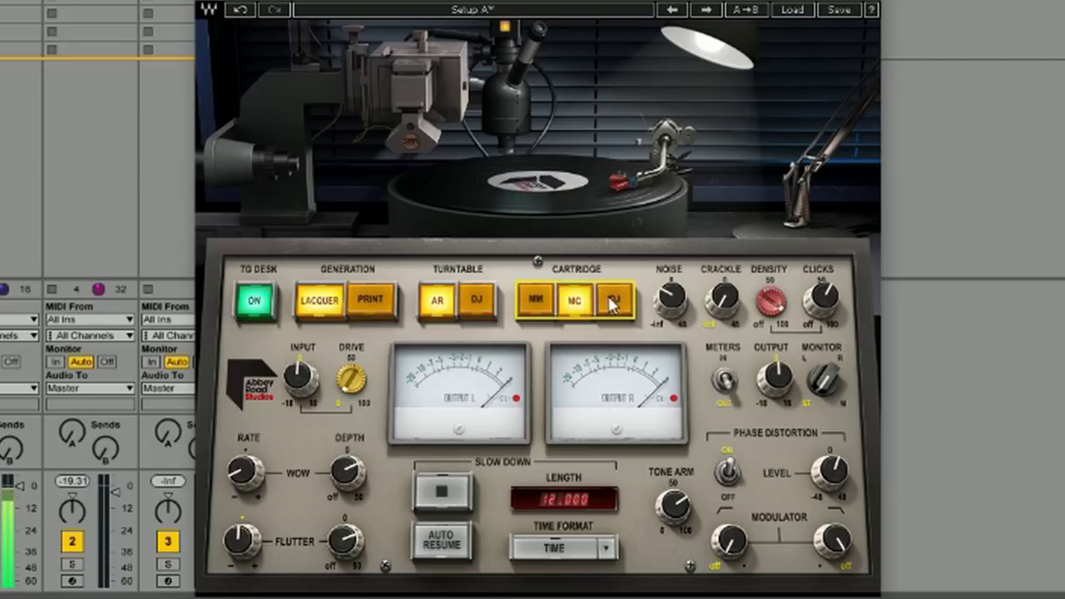
{"action": "left_click", "coordinate": [617, 301]}
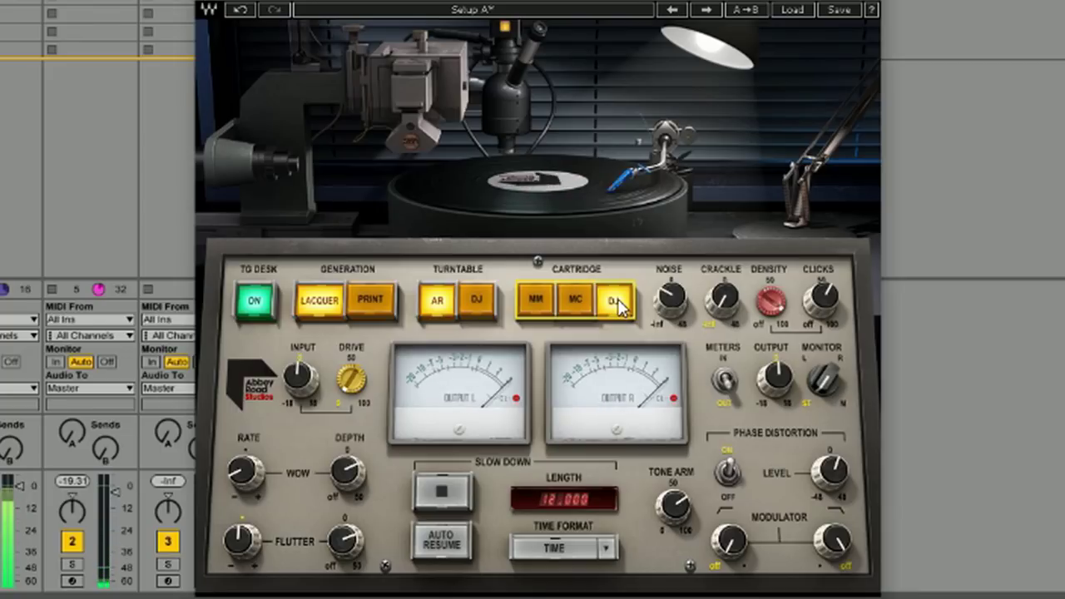
{"action": "left_click", "coordinate": [573, 306]}
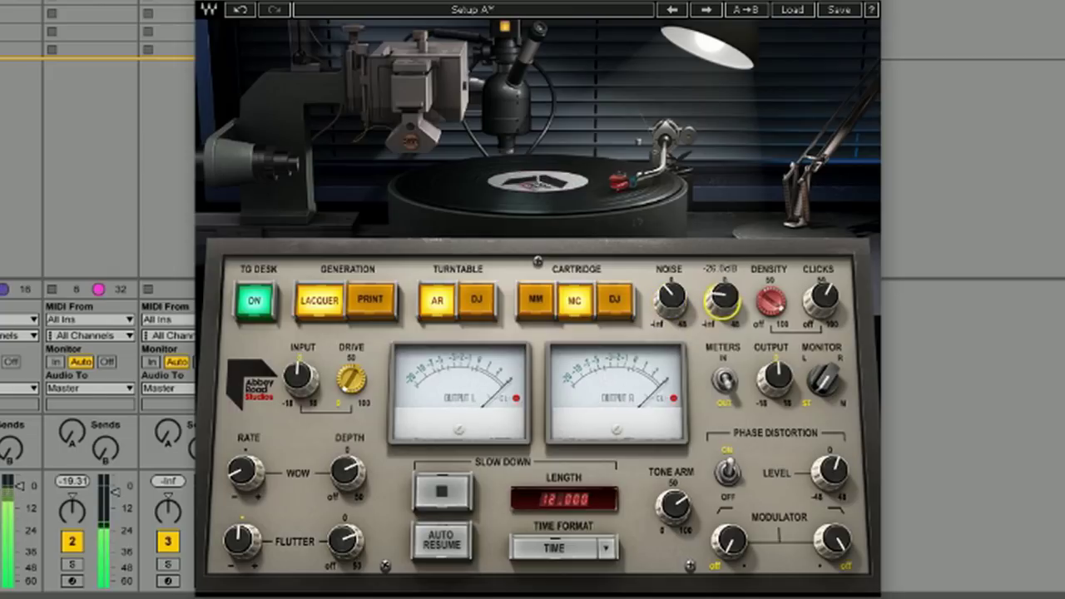
Raise the crackle, select the DJ cartridge, and lower the tone arm to about 53.
{"action": "left_click_drag", "start_coordinate": [721, 297], "coordinate": [721, 283]}
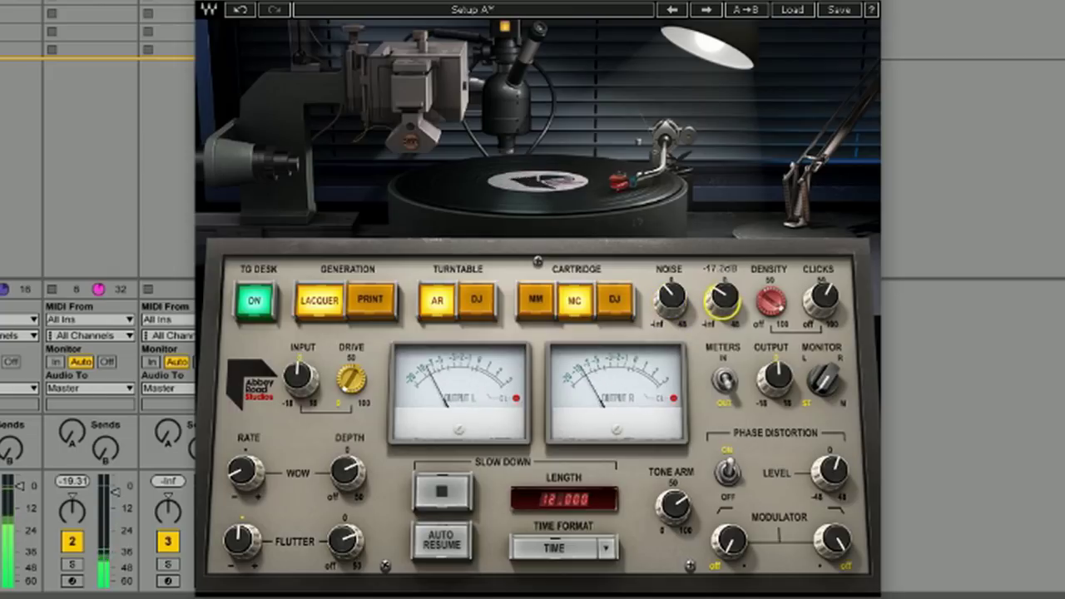
{"action": "left_click", "coordinate": [615, 302]}
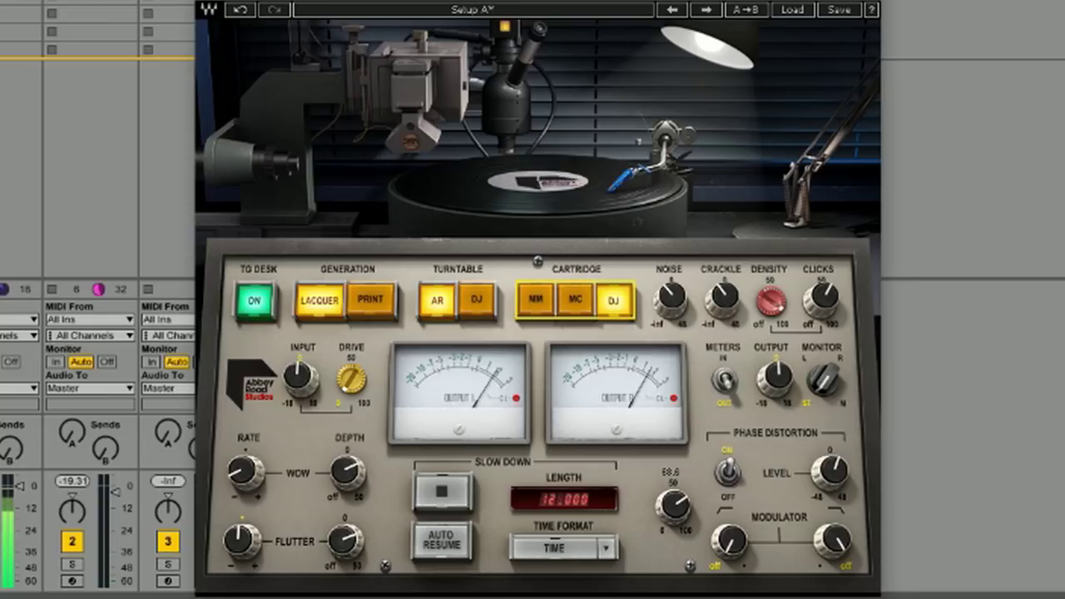
{"action": "left_click_drag", "start_coordinate": [674, 505], "coordinate": [674, 524]}
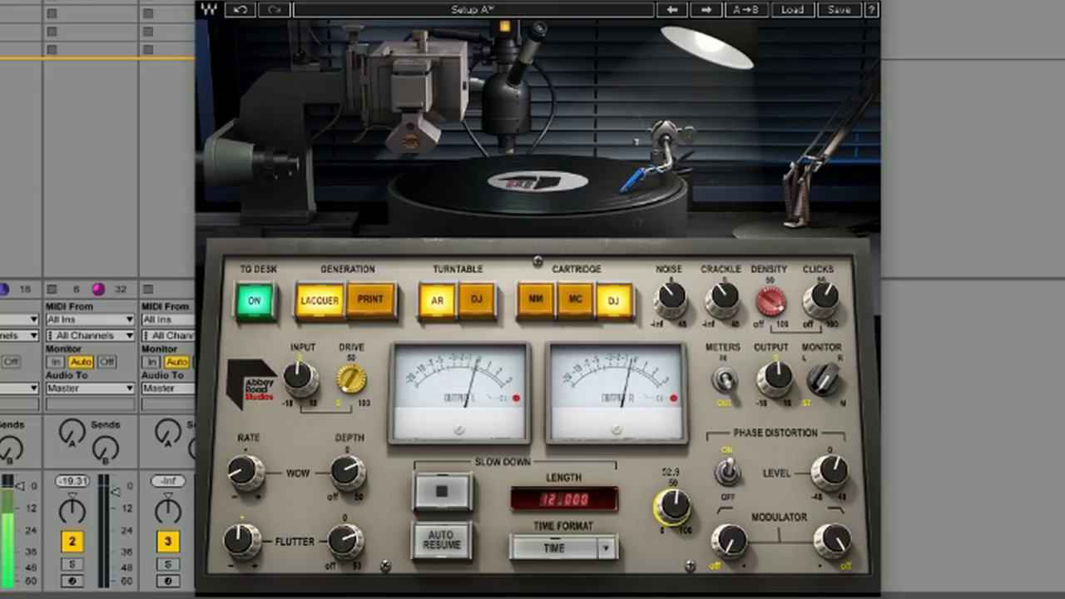
{"action": "left_click_drag", "start_coordinate": [674, 524], "coordinate": [673, 511]}
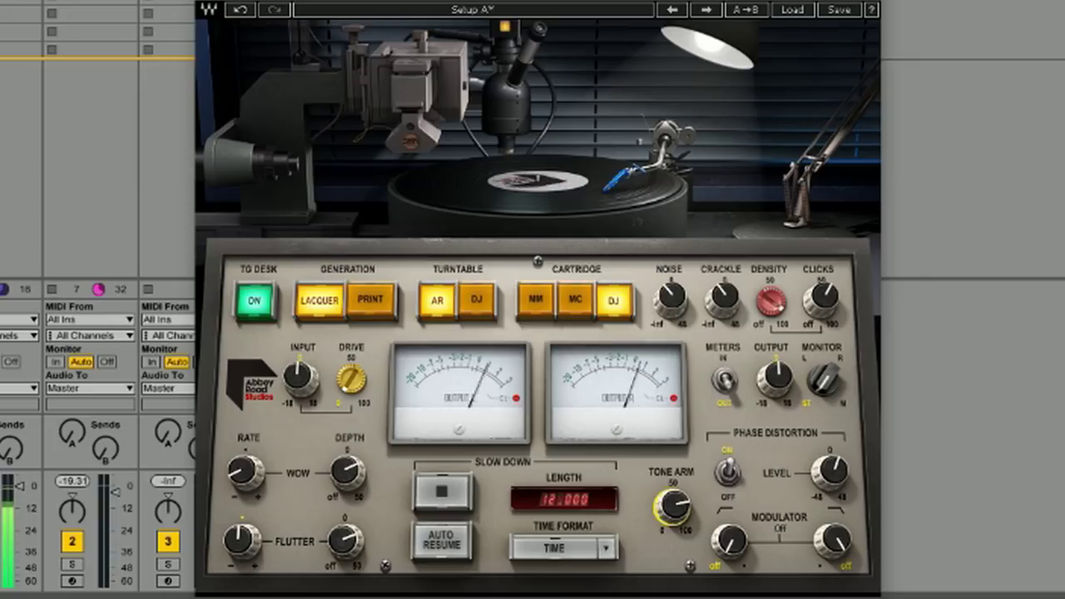
Engage and release the Slow Down stop, toggle Time Format BARS/TIME, then repeat the stop.
{"action": "left_click", "coordinate": [440, 484]}
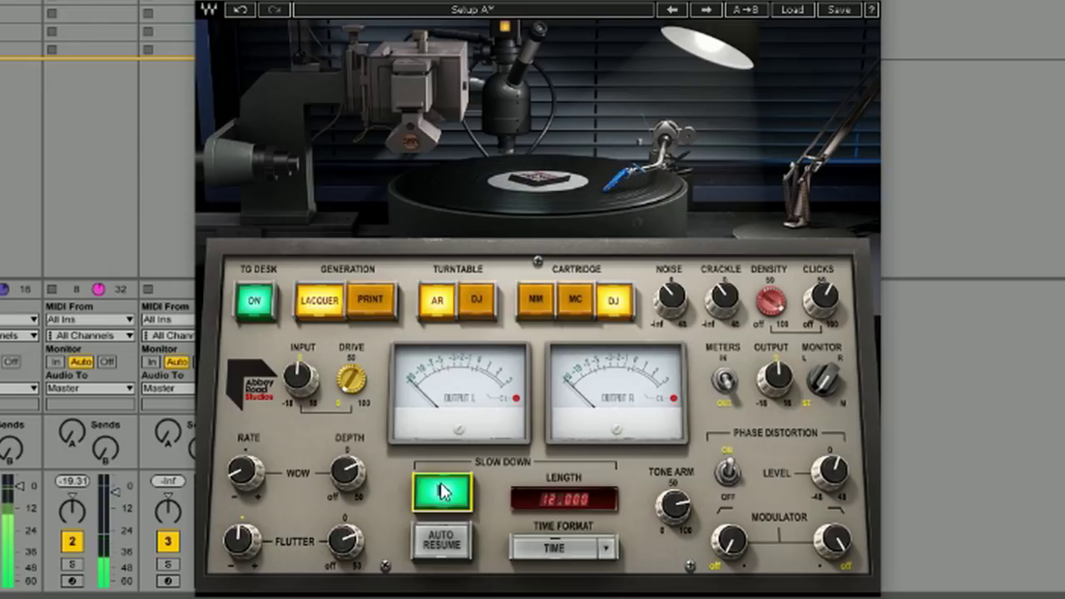
{"action": "left_click", "coordinate": [440, 484]}
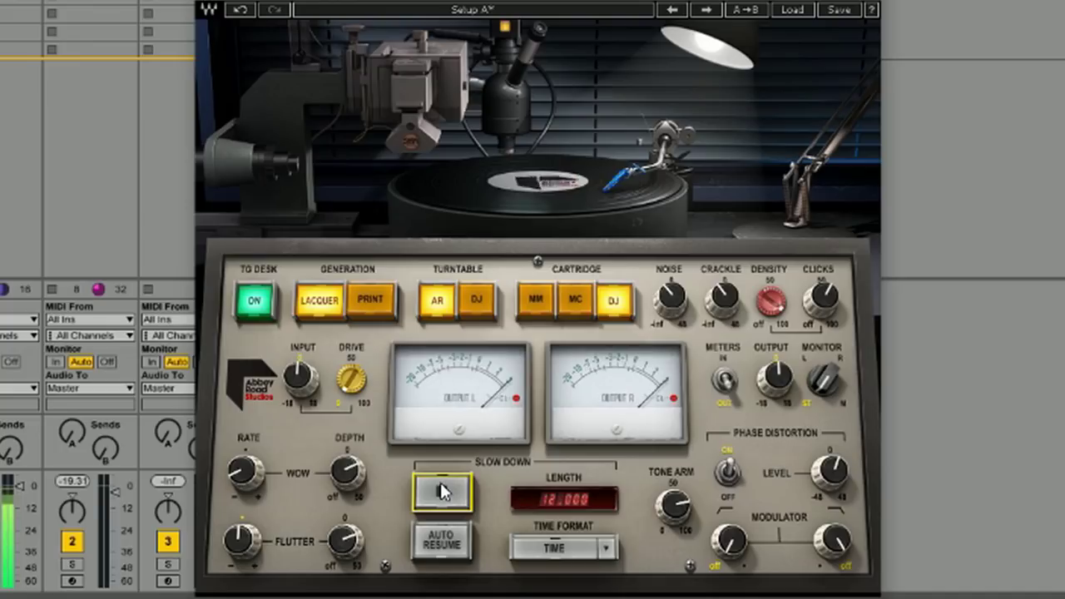
{"action": "left_click", "coordinate": [588, 555]}
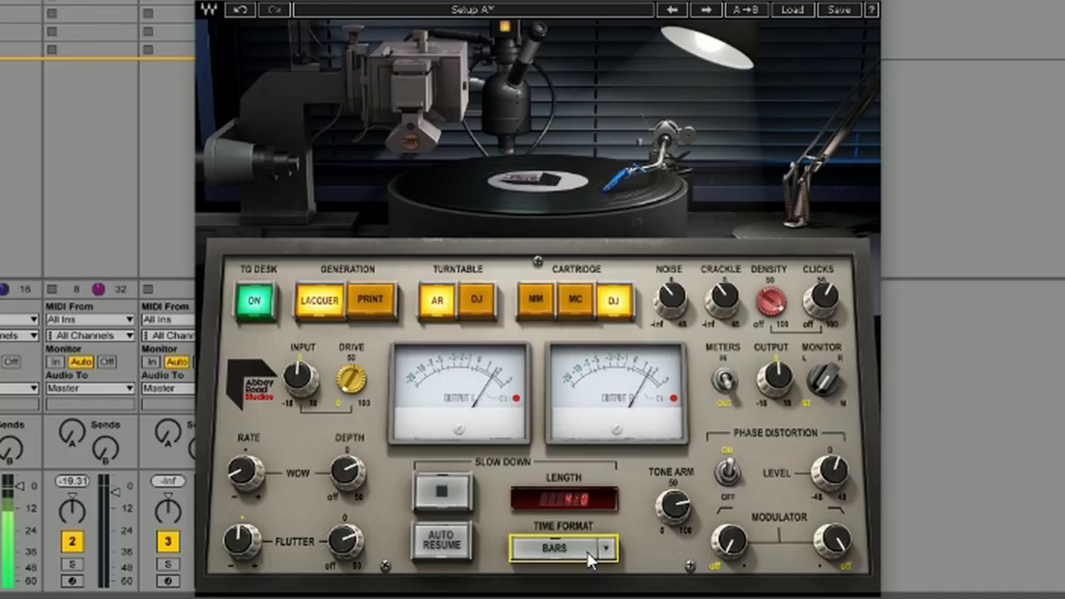
{"action": "left_click", "coordinate": [588, 555]}
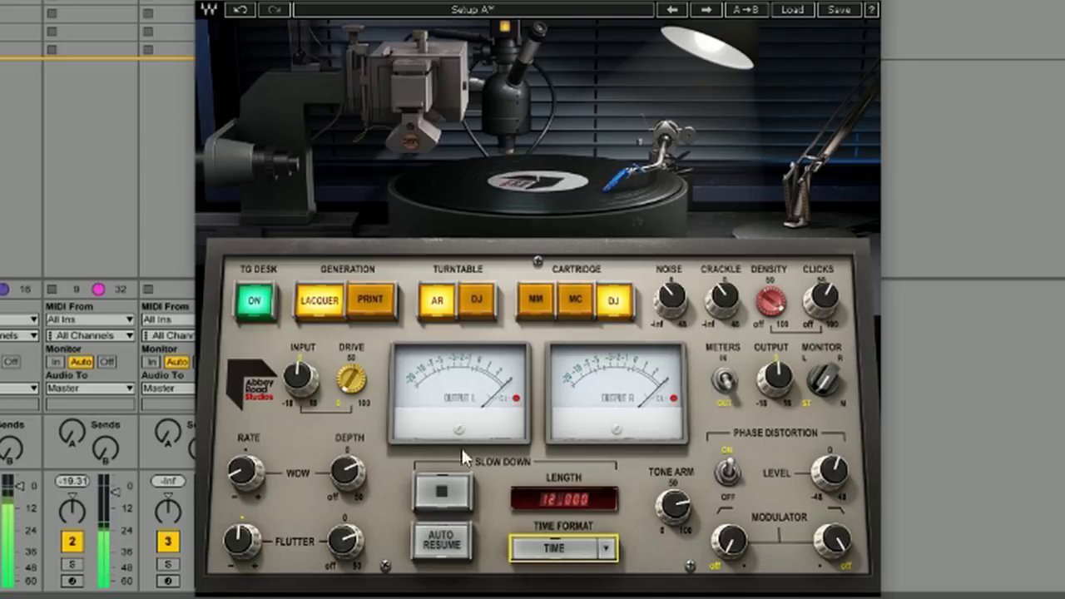
{"action": "left_click", "coordinate": [445, 495]}
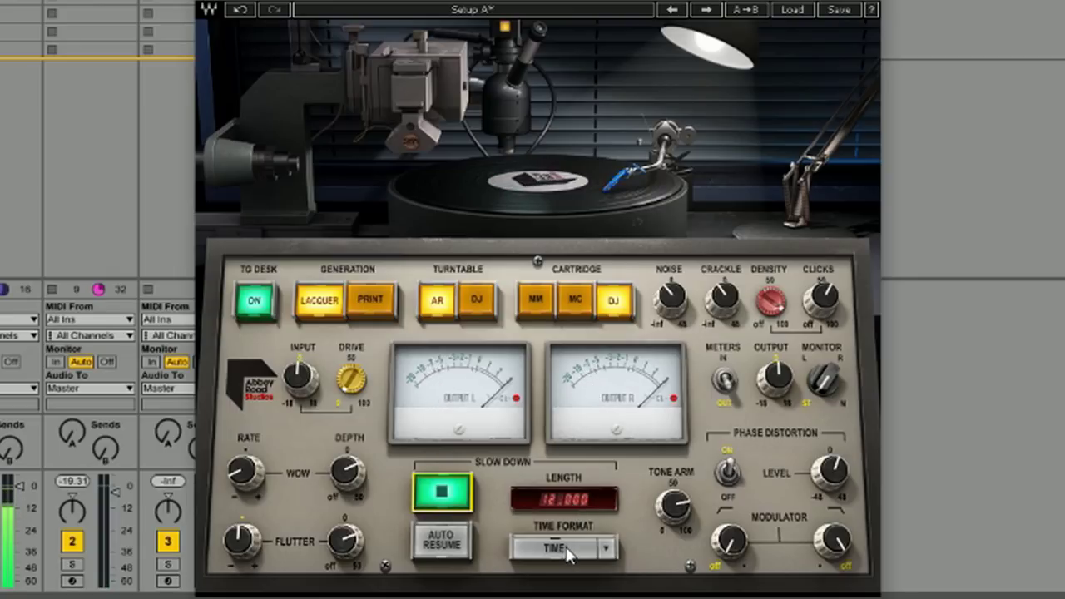
{"action": "left_click", "coordinate": [454, 496]}
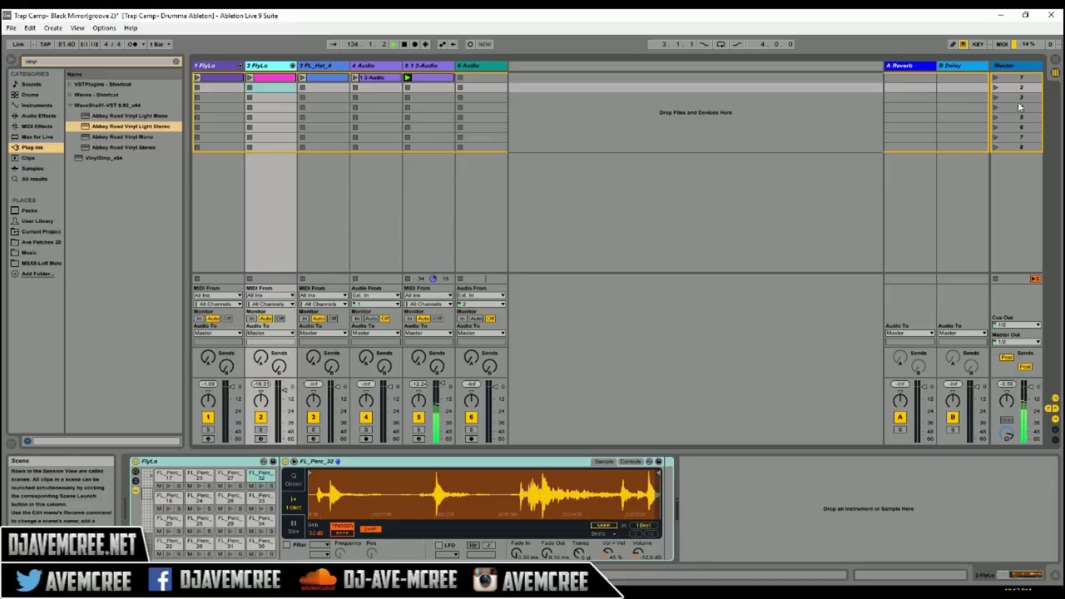
Select the Master track, close Abbey Road Vinyl, and open the Vinyl Light window via its wrench.
{"action": "left_click", "coordinate": [1017, 68]}
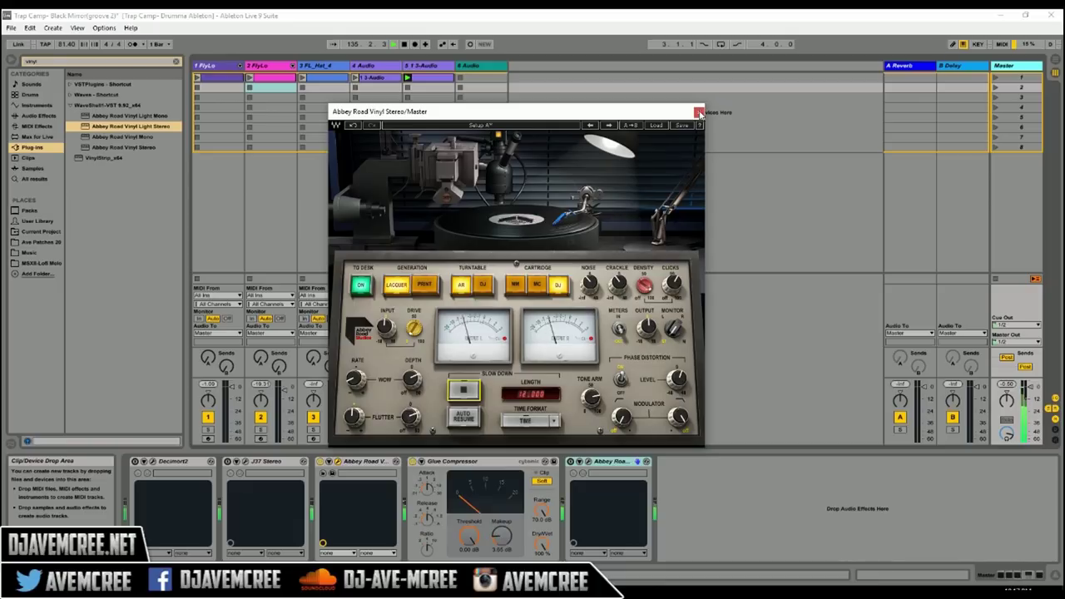
{"action": "left_click", "coordinate": [699, 113]}
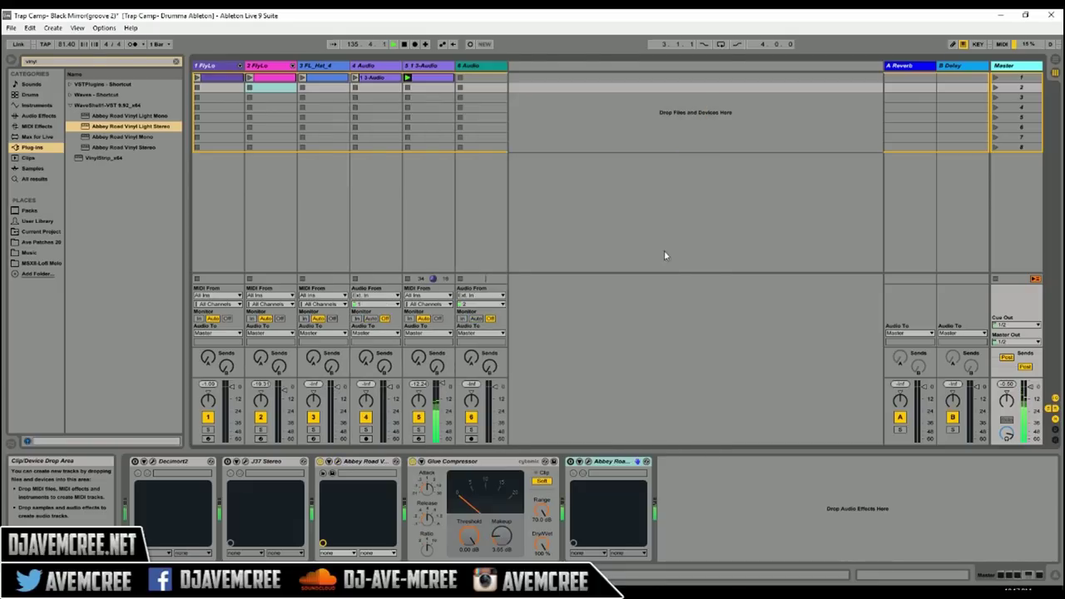
{"action": "left_click", "coordinate": [588, 460]}
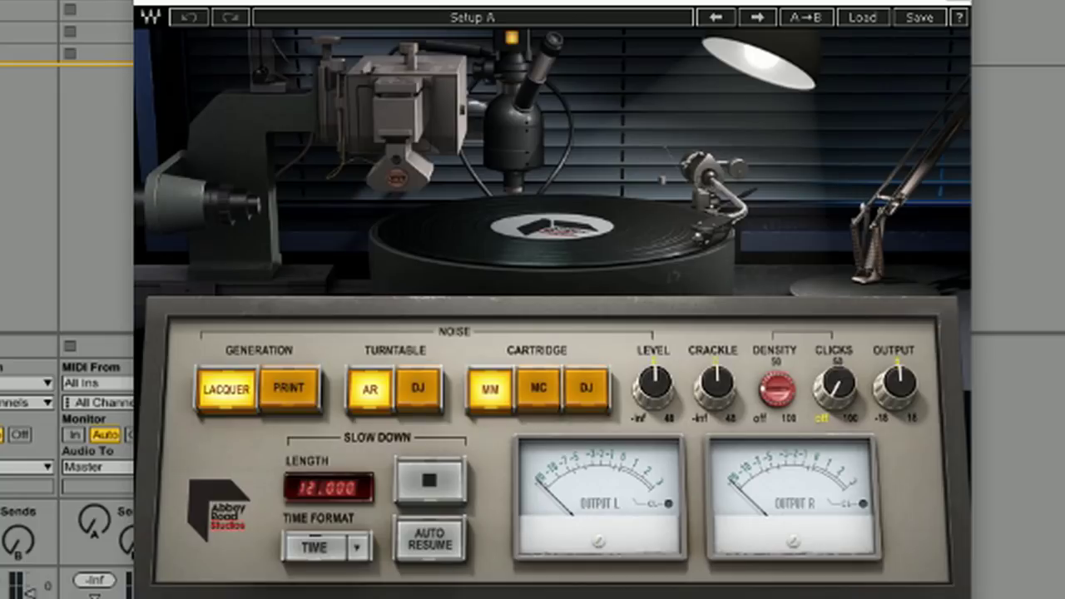
Start playback, then engage and release the Vinyl Light Slow Down stop.
{"action": "key", "text": "space"}
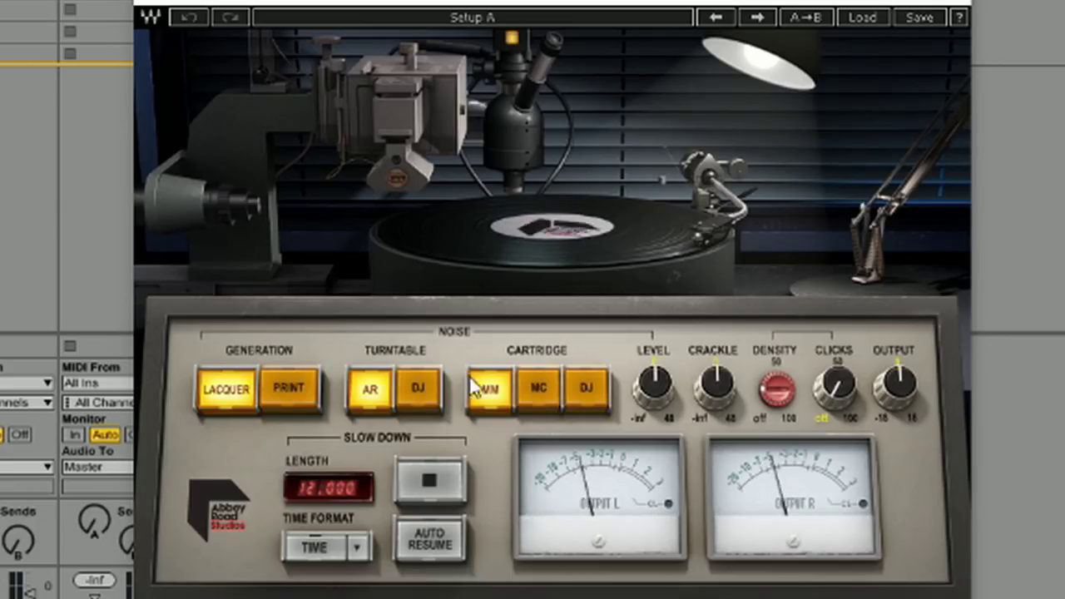
{"action": "left_click", "coordinate": [448, 488]}
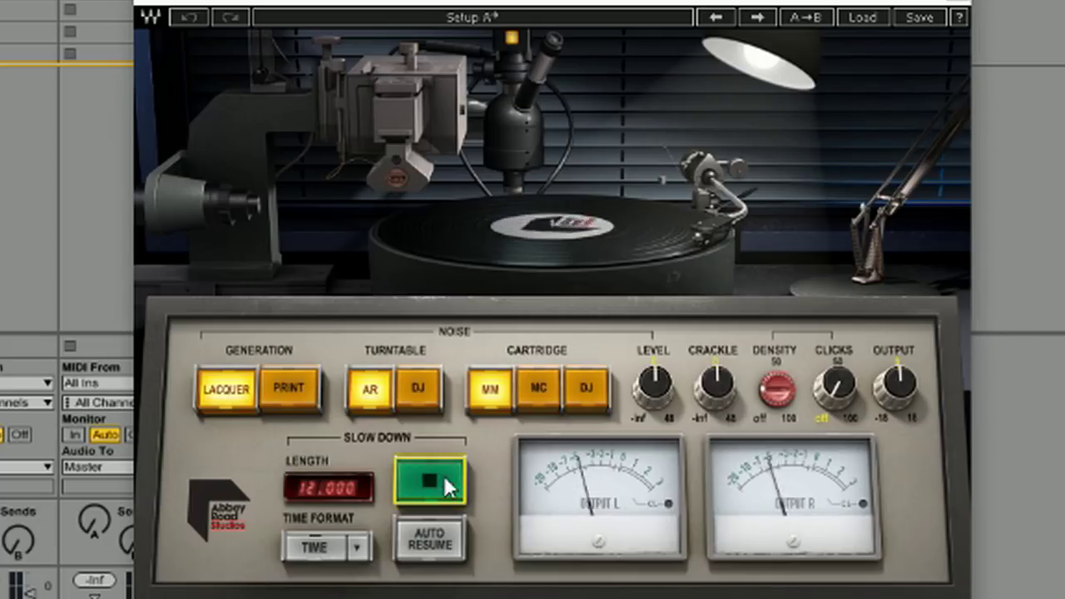
{"action": "left_click", "coordinate": [447, 488]}
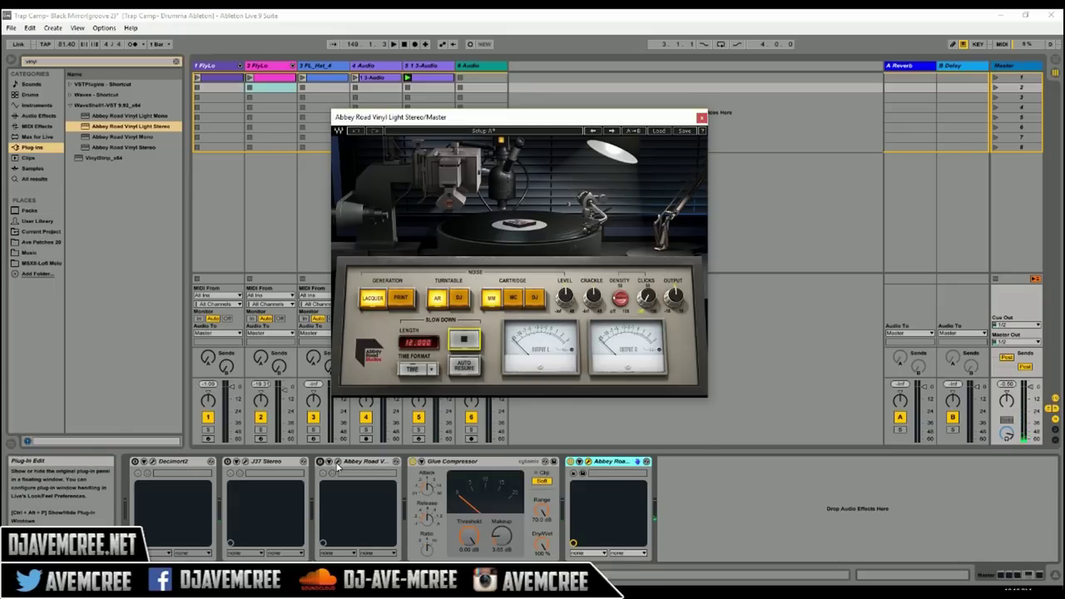
Open the full Abbey Road Vinyl window on the left and move Vinyl Light to the right.
{"action": "left_click", "coordinate": [337, 465]}
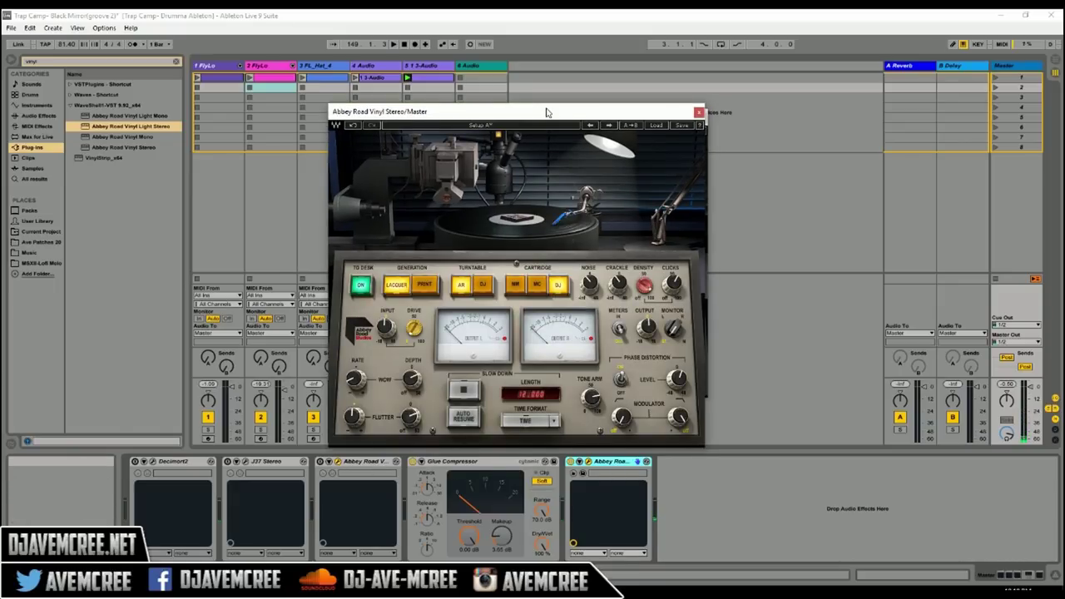
{"action": "left_click_drag", "start_coordinate": [546, 112], "coordinate": [298, 112]}
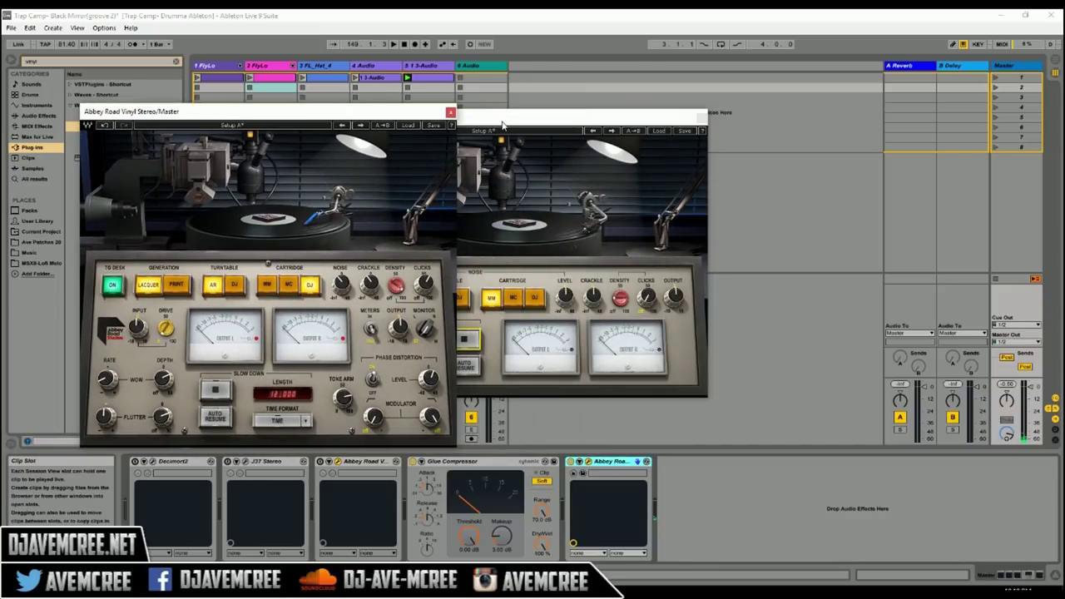
{"action": "left_click_drag", "start_coordinate": [503, 123], "coordinate": [669, 117]}
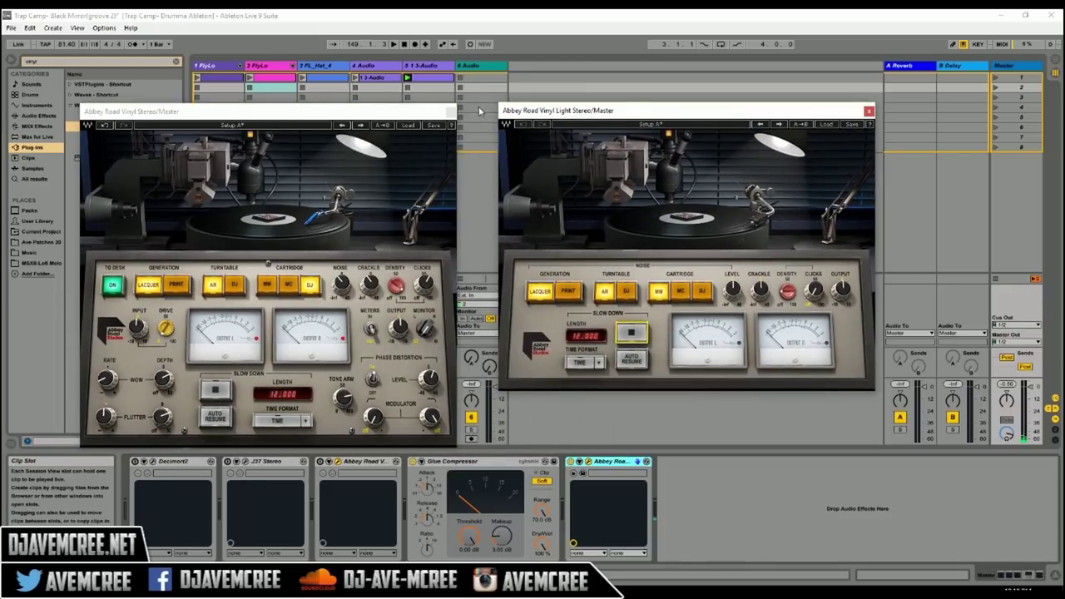
{"action": "left_click_drag", "start_coordinate": [374, 113], "coordinate": [410, 99]}
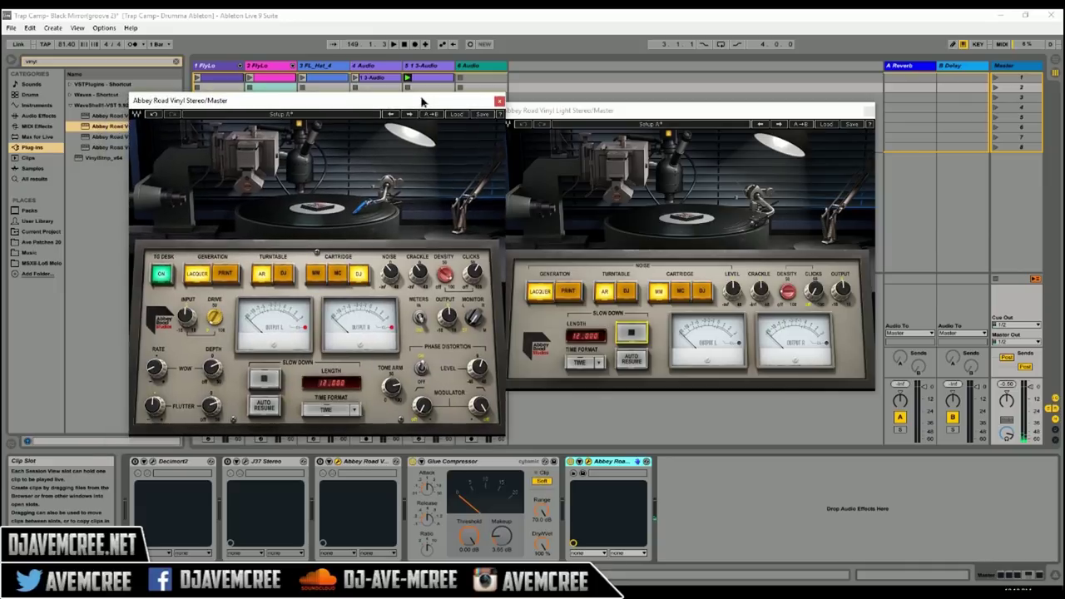